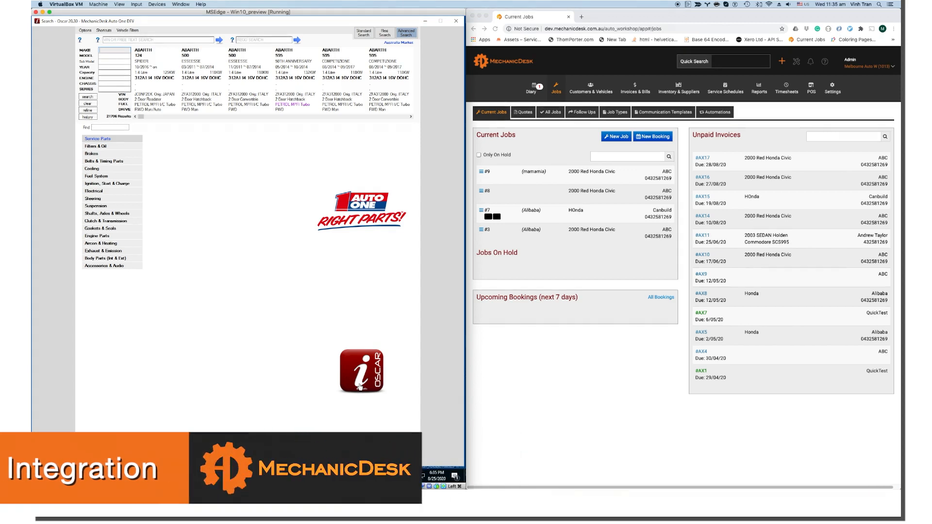
# Open the supplier system integrations in the workshop settings and open the Auto One integration for editing
pyautogui.click(835, 108)
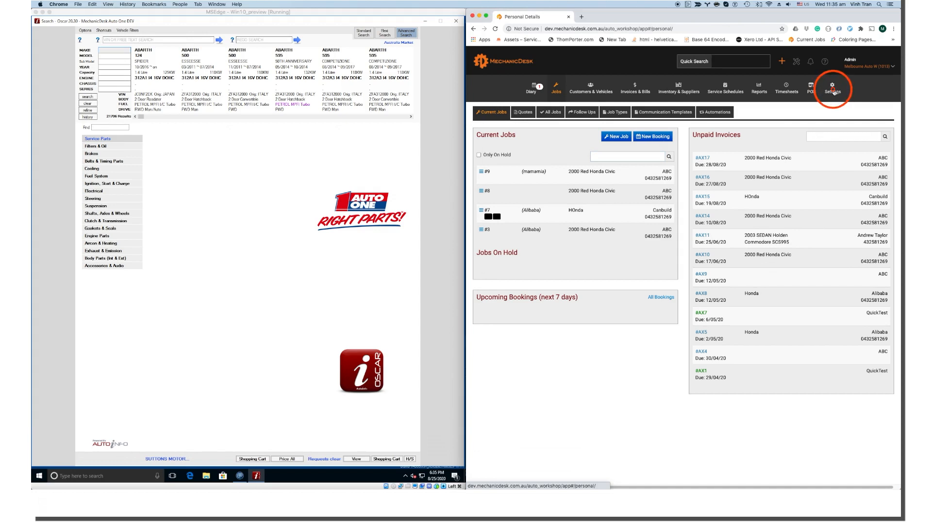
pyautogui.click(833, 91)
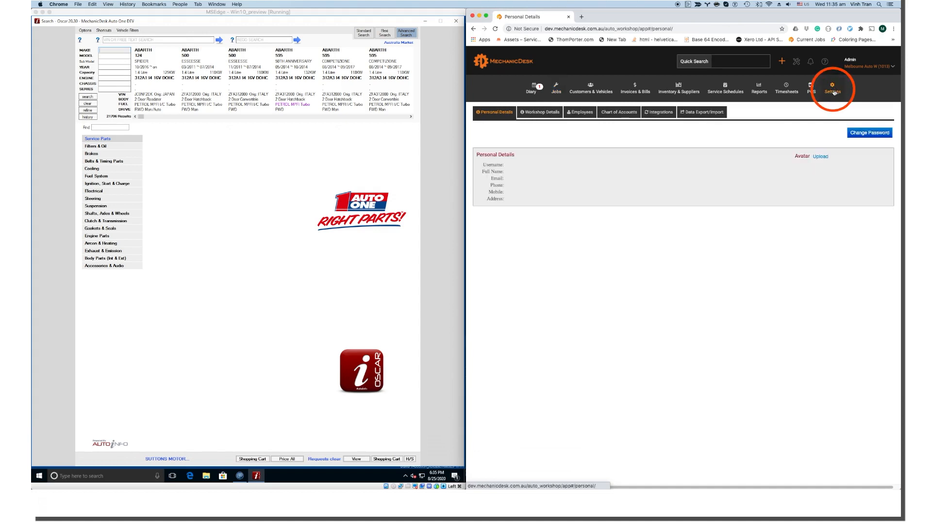
pyautogui.click(663, 114)
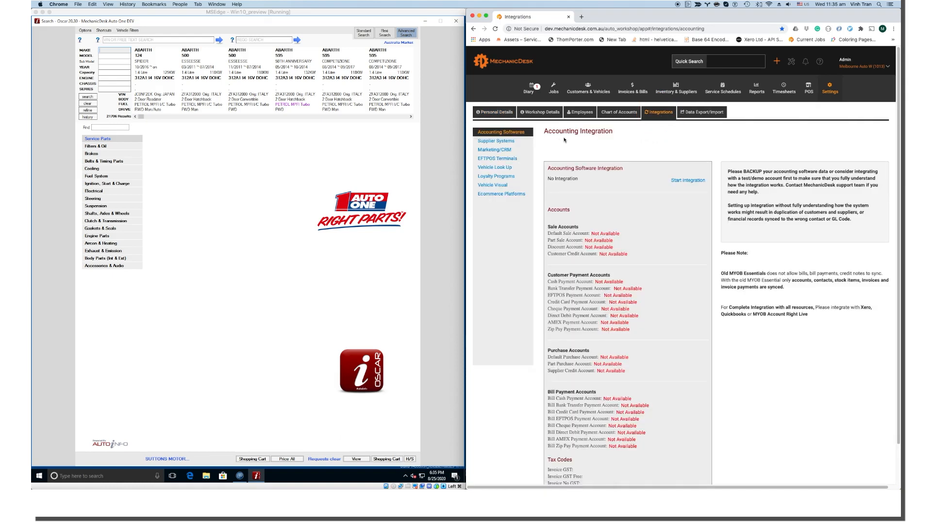
pyautogui.click(508, 144)
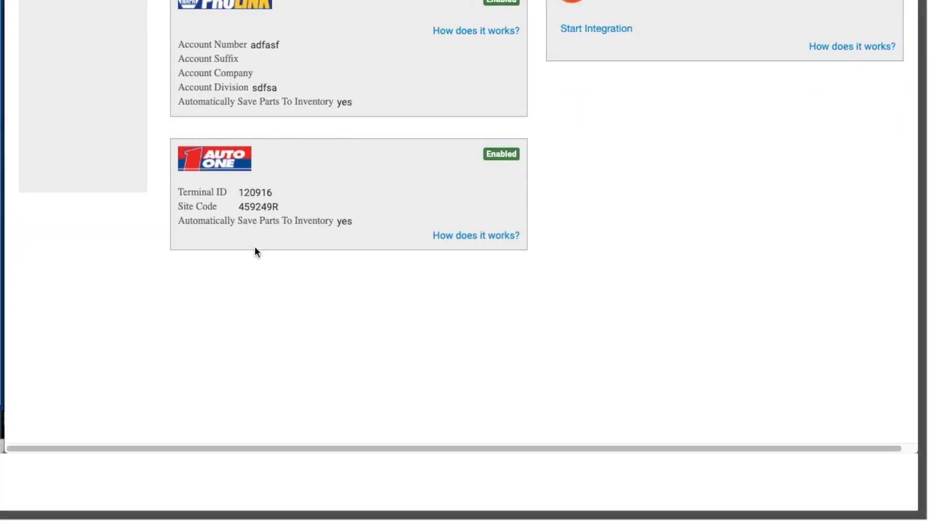
pyautogui.click(270, 196)
pyautogui.scroll(-2, 340, 170)
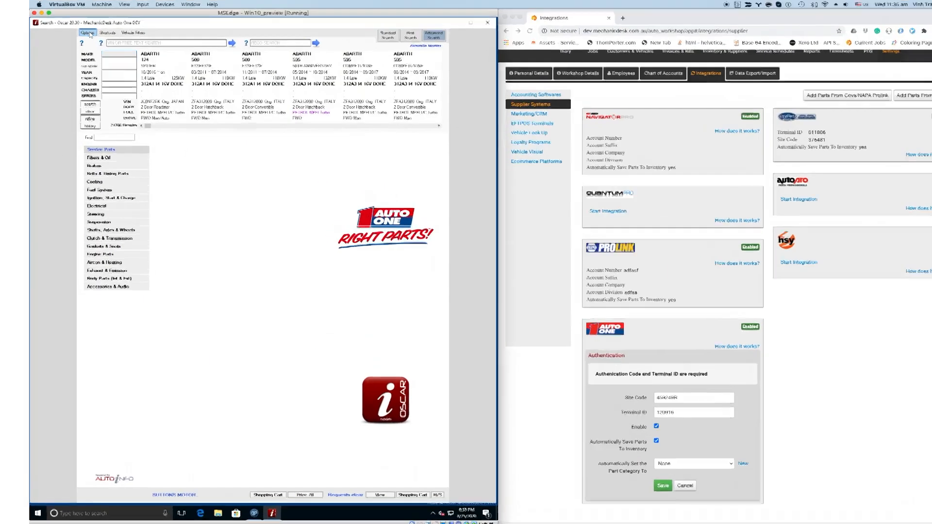
# Switch to the Oscar catalogue in the virtual machine and open its login details
pyautogui.click(86, 31)
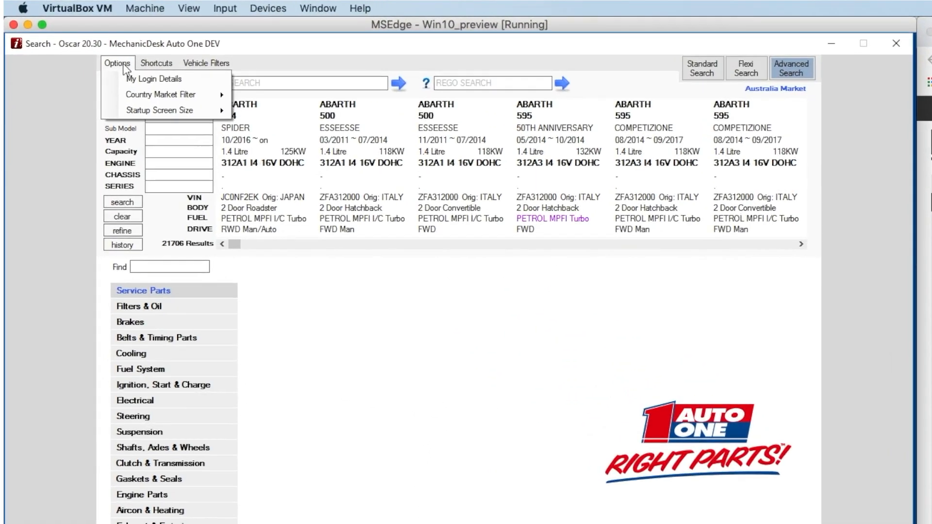
pyautogui.click(166, 84)
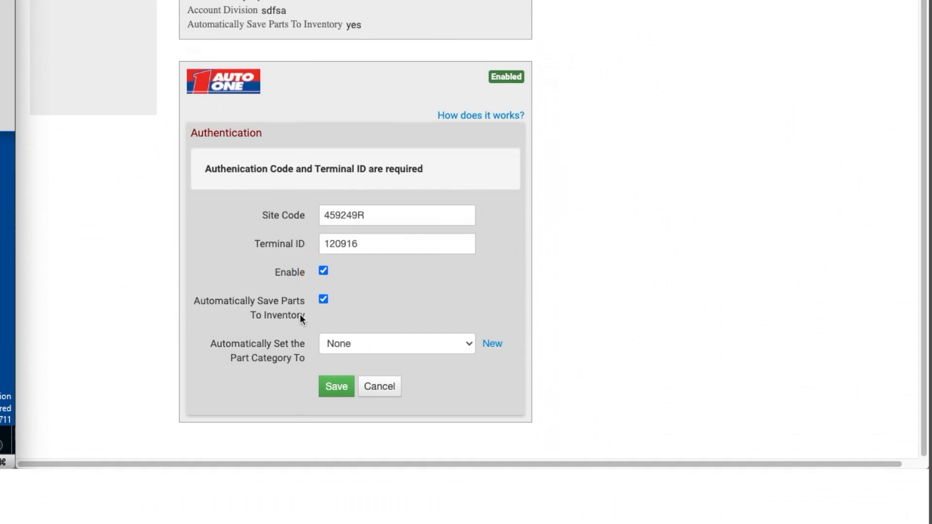
# Save the MechanicDesk Auto One integration with automatic saving of parts to inventory enabled and the automatic part category set to None
pyautogui.click(327, 299)
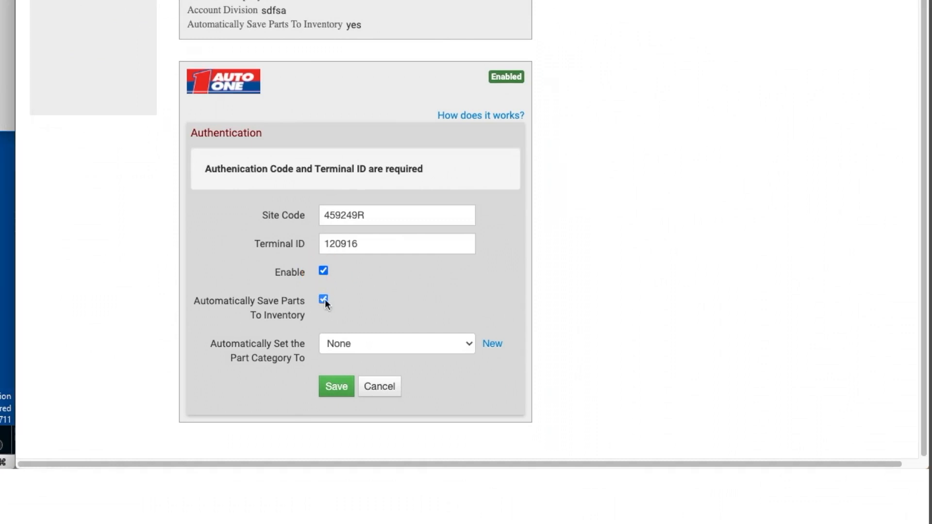
pyautogui.click(323, 344)
pyautogui.click(407, 350)
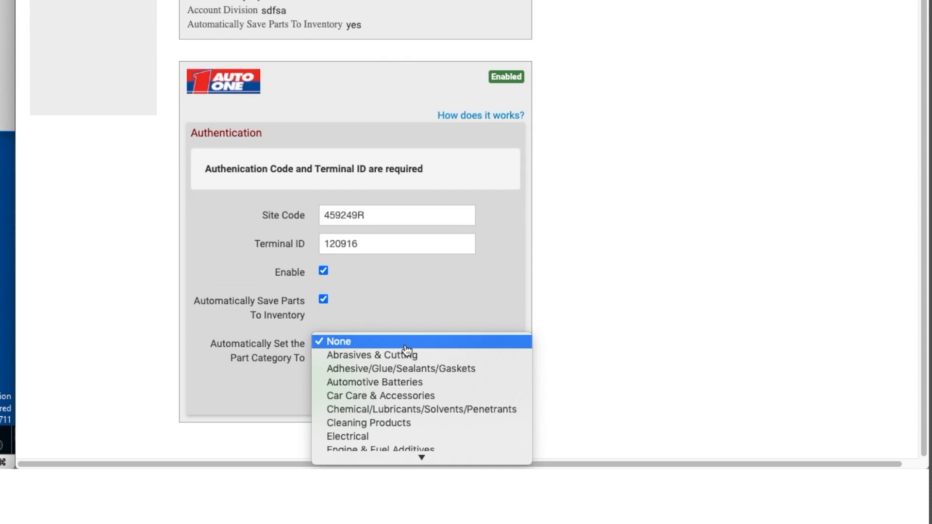
pyautogui.click(405, 345)
pyautogui.click(341, 389)
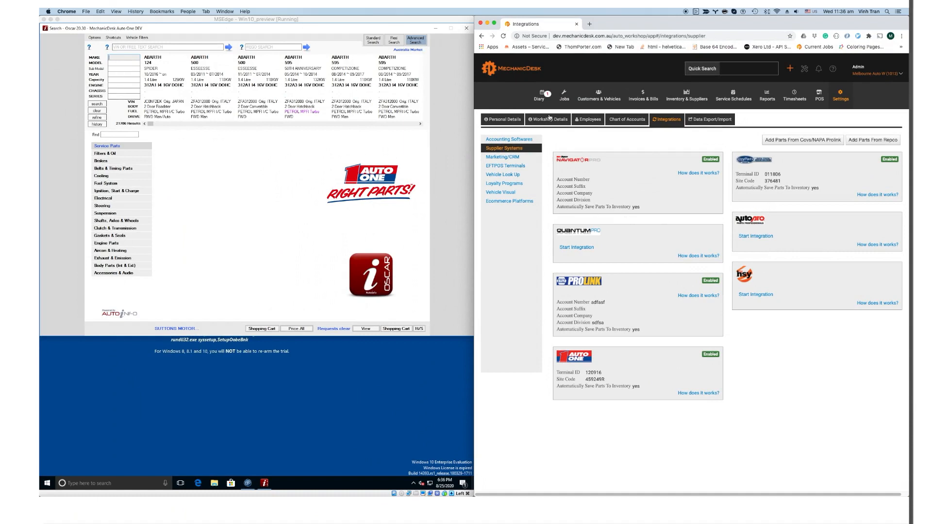
# Open job #9 for the 2000 Red Honda Civic and send a parts request to Auto One from its invoice
pyautogui.click(565, 95)
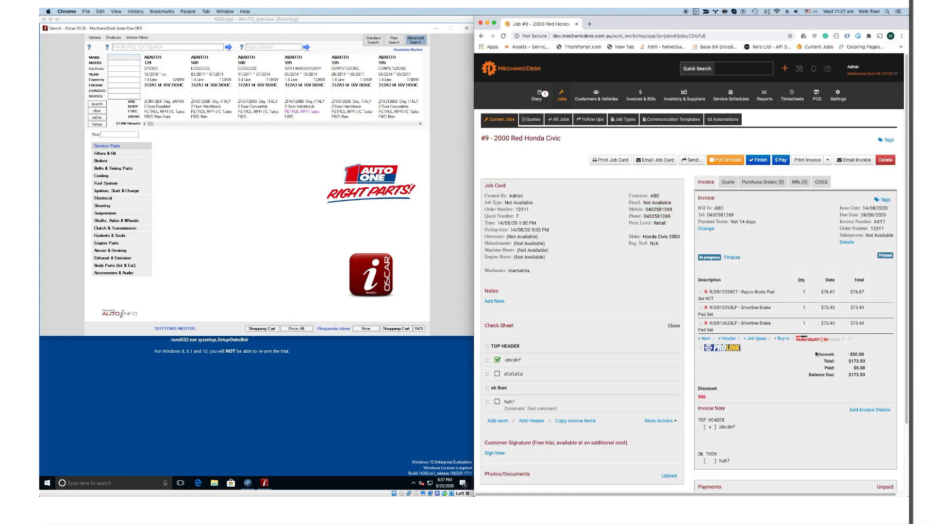
pyautogui.click(771, 347)
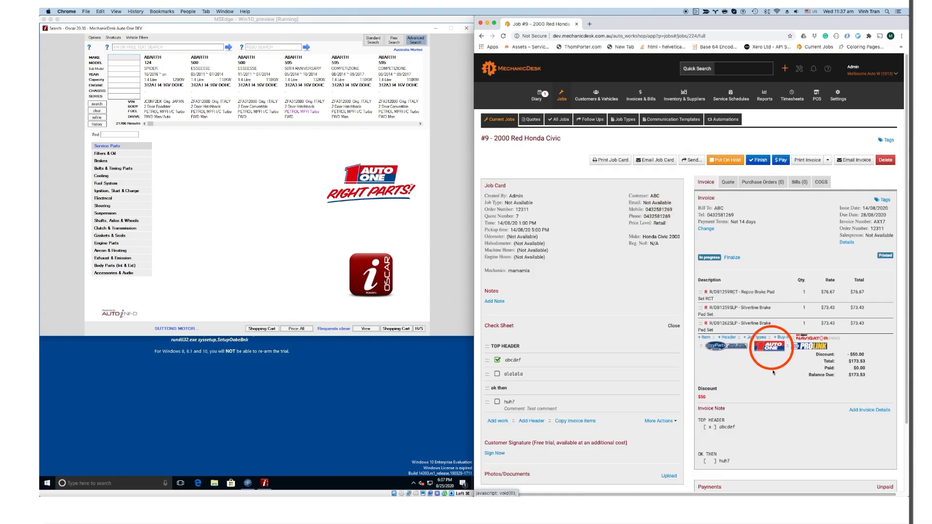
pyautogui.scroll(-3, 775, 367)
pyautogui.click(772, 268)
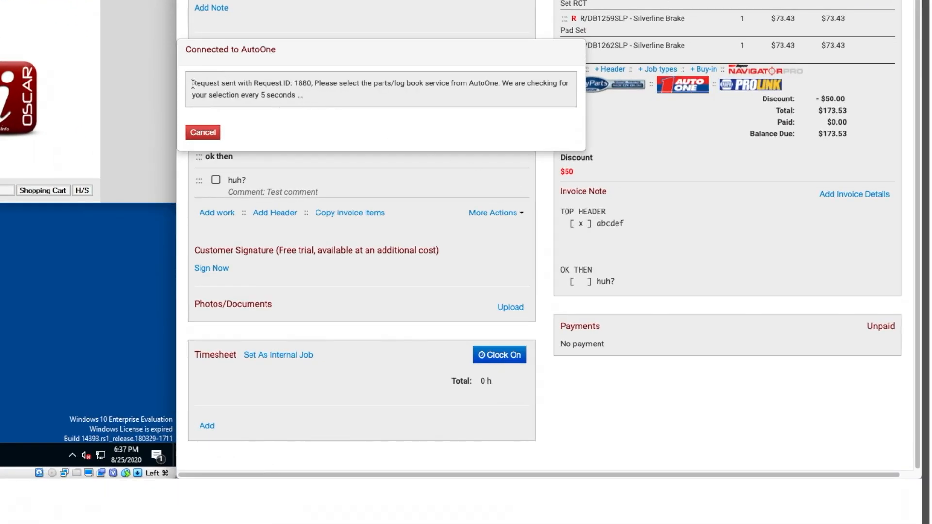
pyautogui.moveTo(193, 84); pyautogui.dragTo(332, 94)
pyautogui.doubleClick(301, 84)
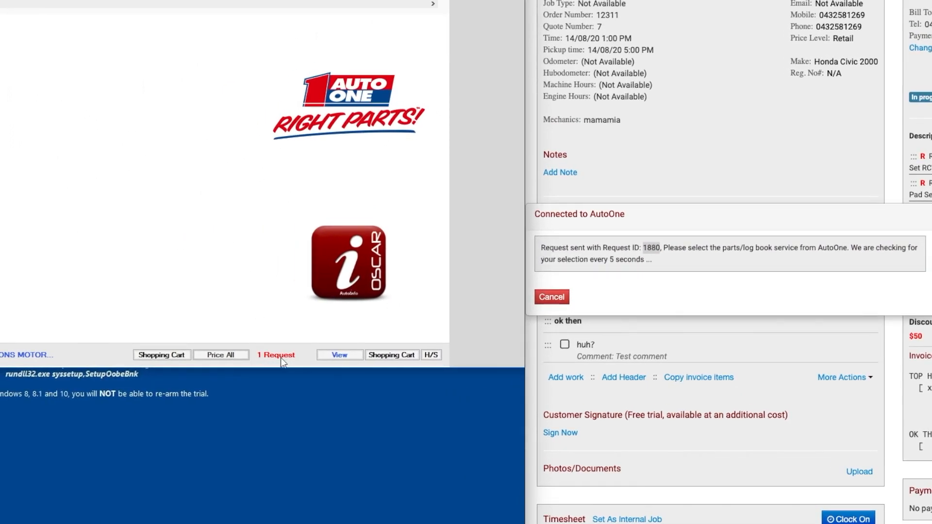
# In Oscar, search parts for the received Honda Civic request and price the Air Filter category
pyautogui.click(339, 356)
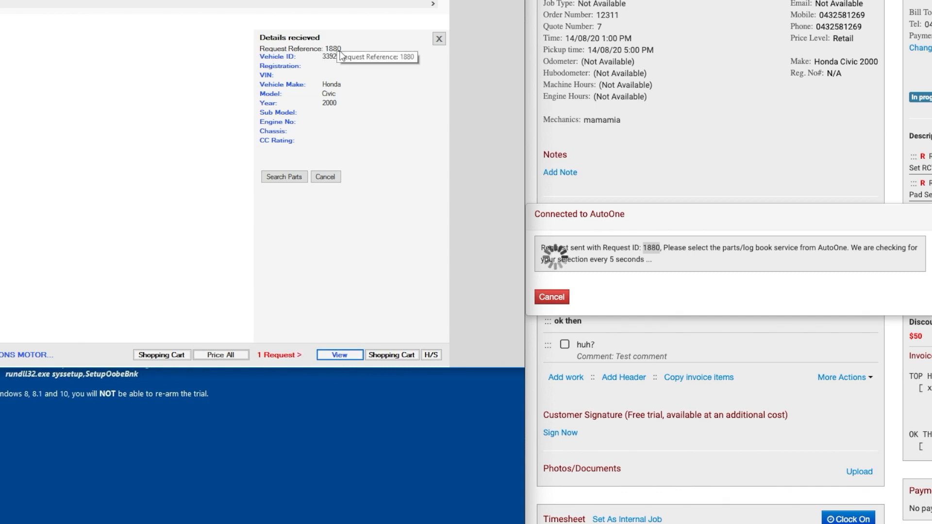
pyautogui.click(293, 180)
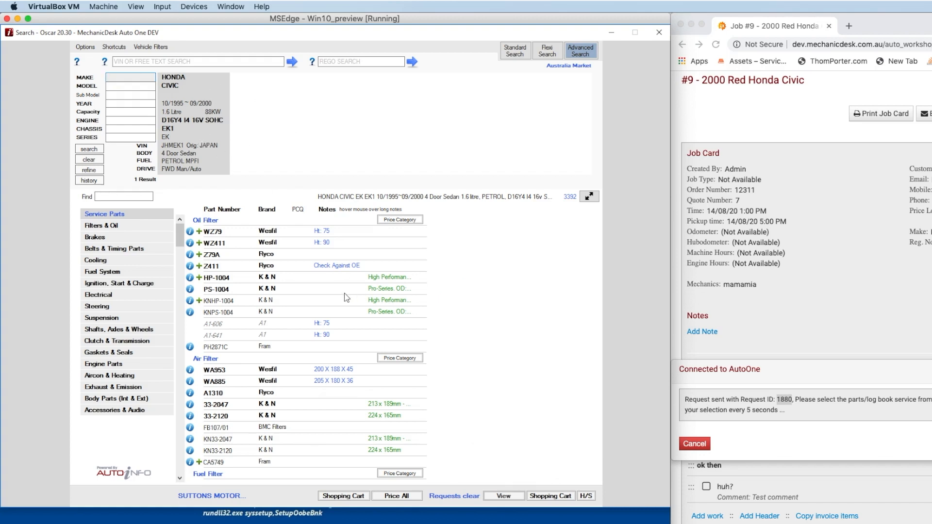
pyautogui.click(405, 359)
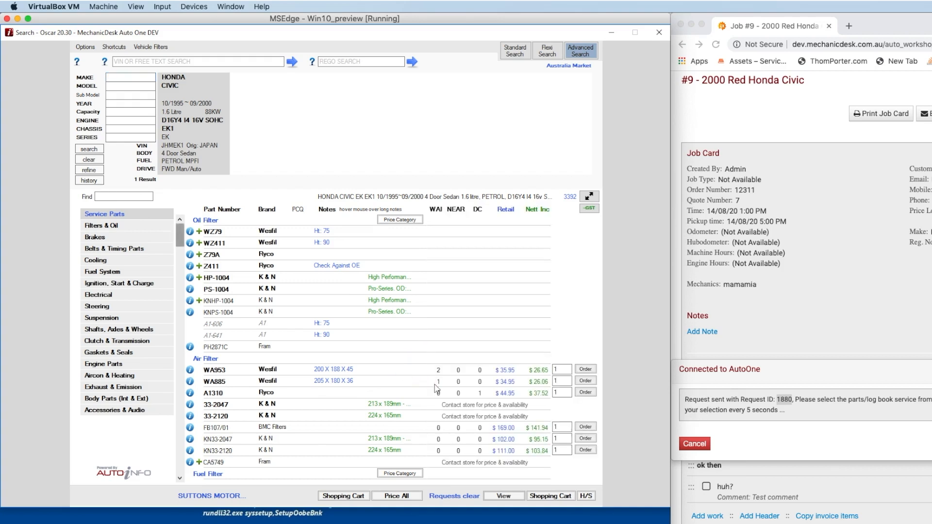
# Add one each of the air filters A1310, WA885 and FB107/01 to the order
pyautogui.click(587, 394)
pyautogui.click(587, 382)
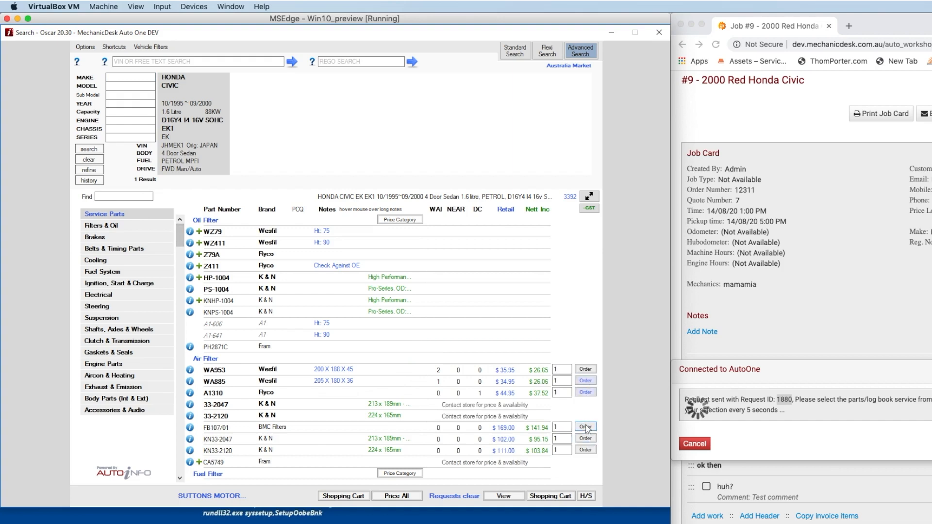
pyautogui.click(586, 427)
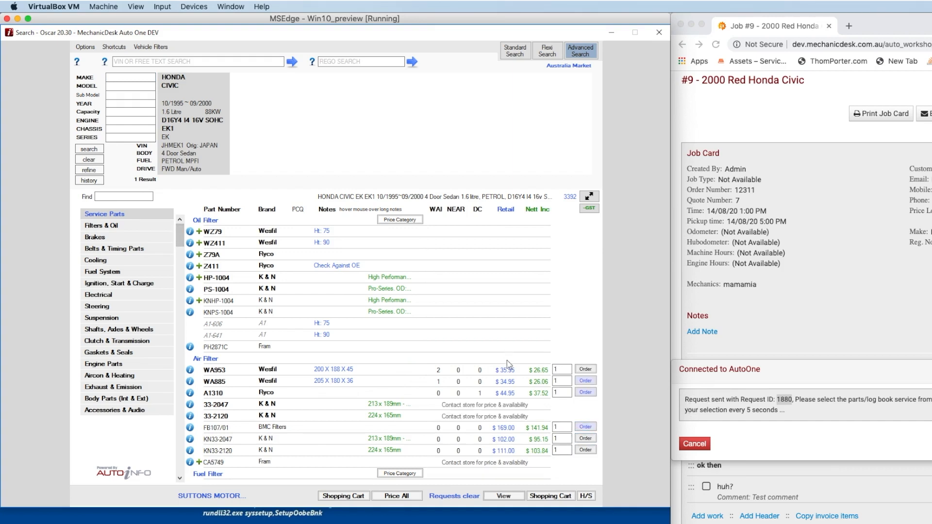
# Switch the shopping cart to a quote and send its items to MechDesk
pyautogui.click(560, 497)
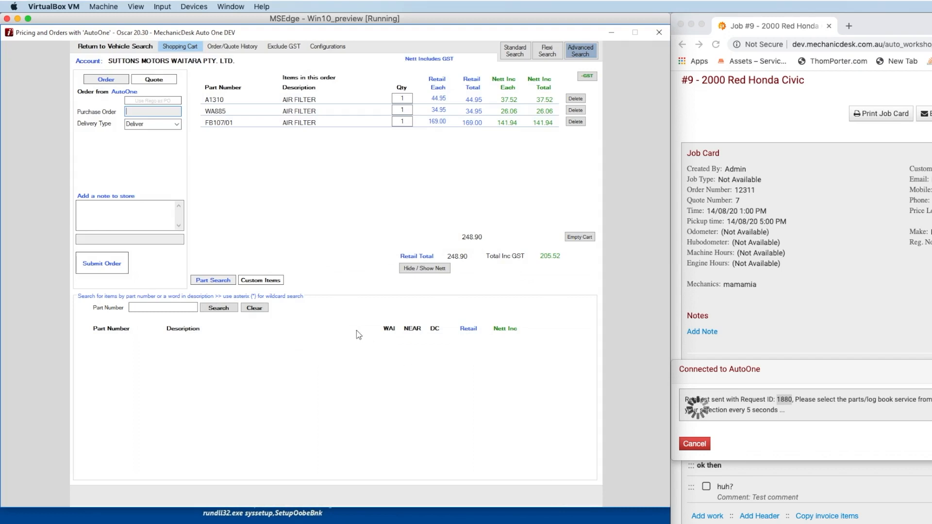
pyautogui.click(161, 82)
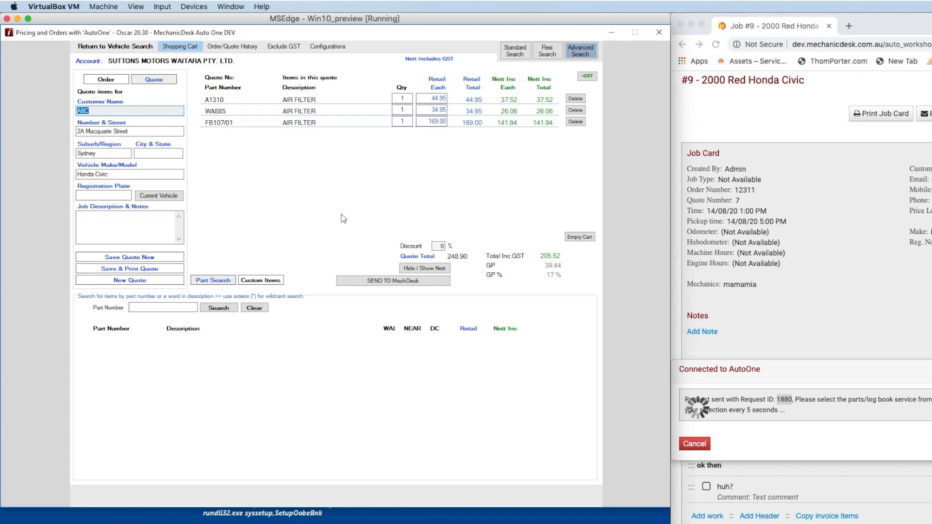
pyautogui.click(394, 286)
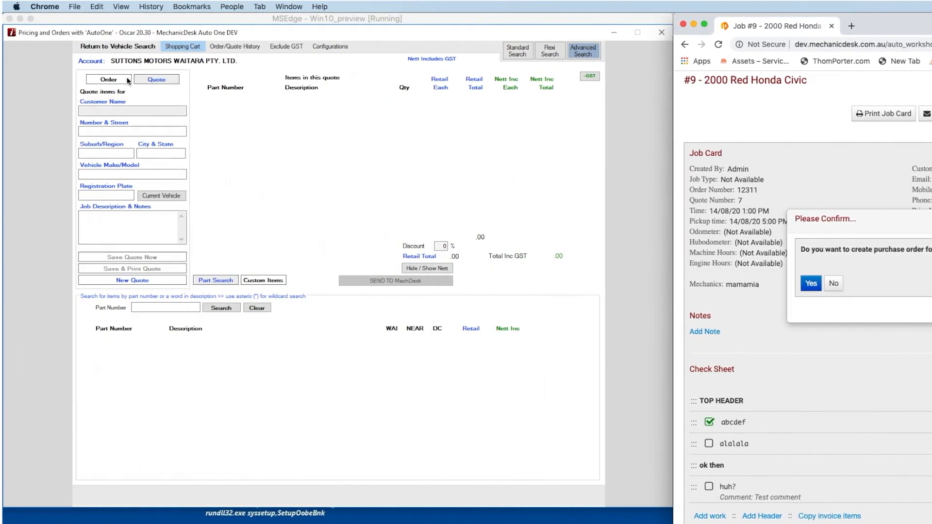
pyautogui.click(112, 82)
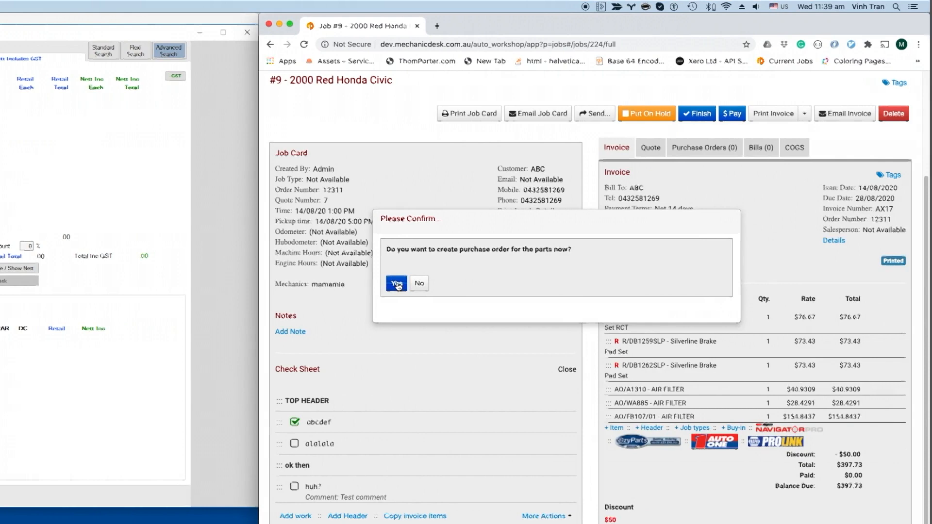
# In MechanicDesk, accept creating a purchase order for the parts, with #7 AutoOne as the supplier
pyautogui.click(811, 284)
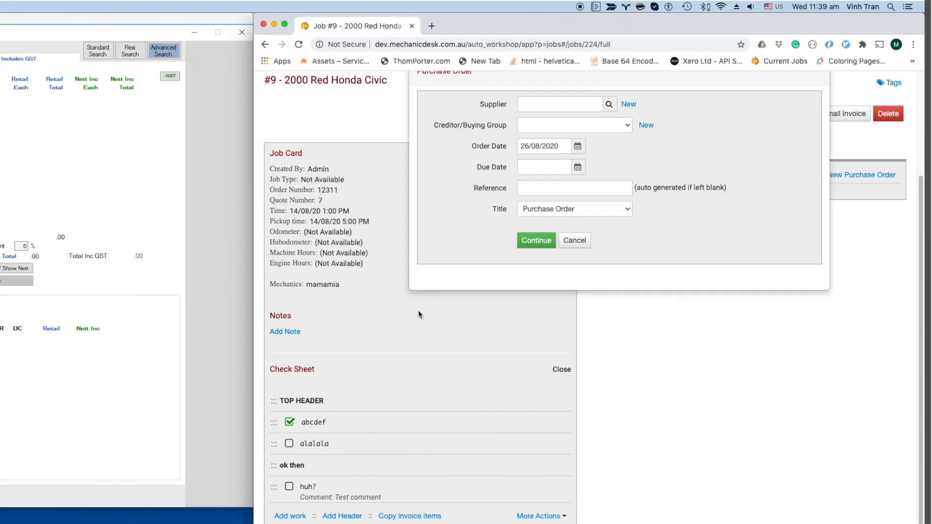
pyautogui.write('Auto')
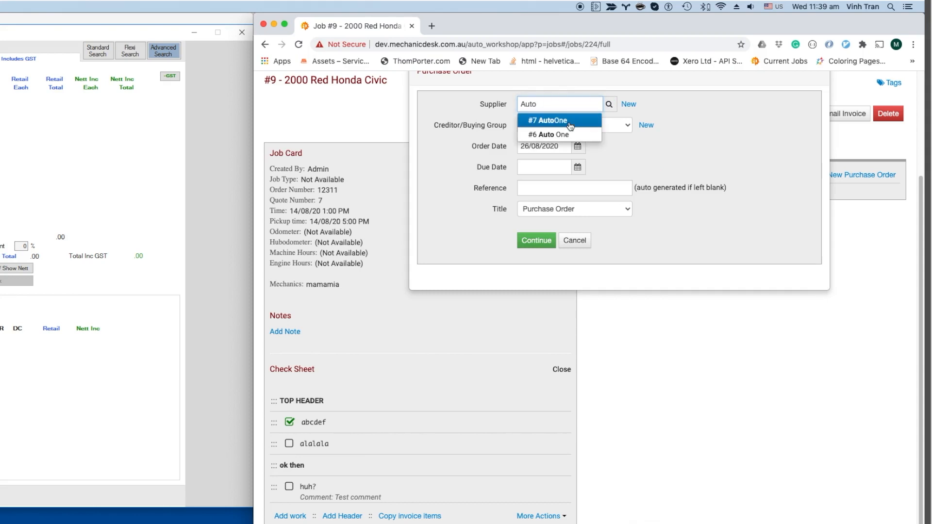
pyautogui.click(571, 126)
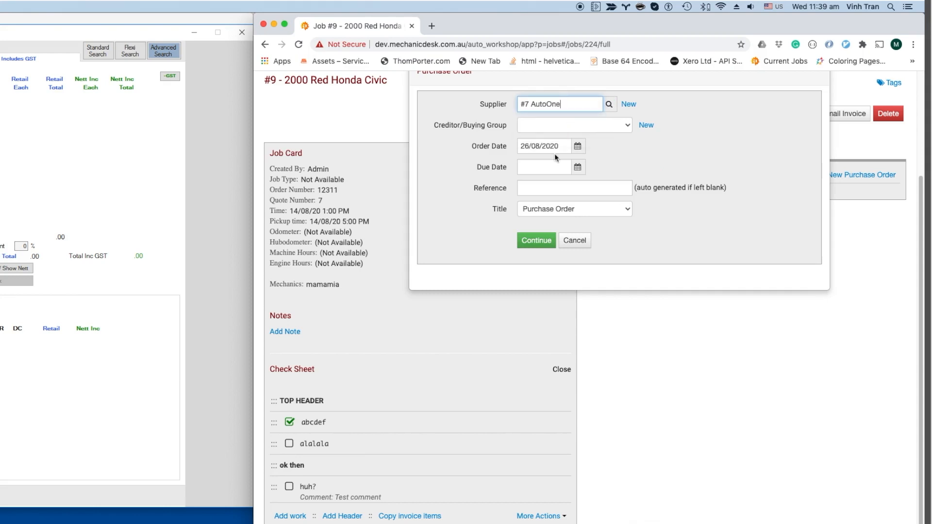
pyautogui.click(532, 244)
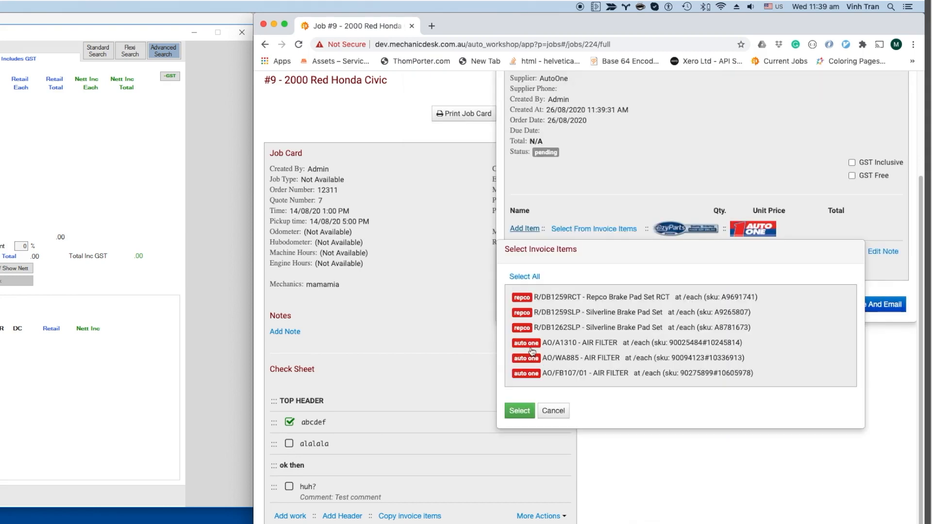
pyautogui.click(529, 350)
pyautogui.click(532, 361)
pyautogui.click(534, 377)
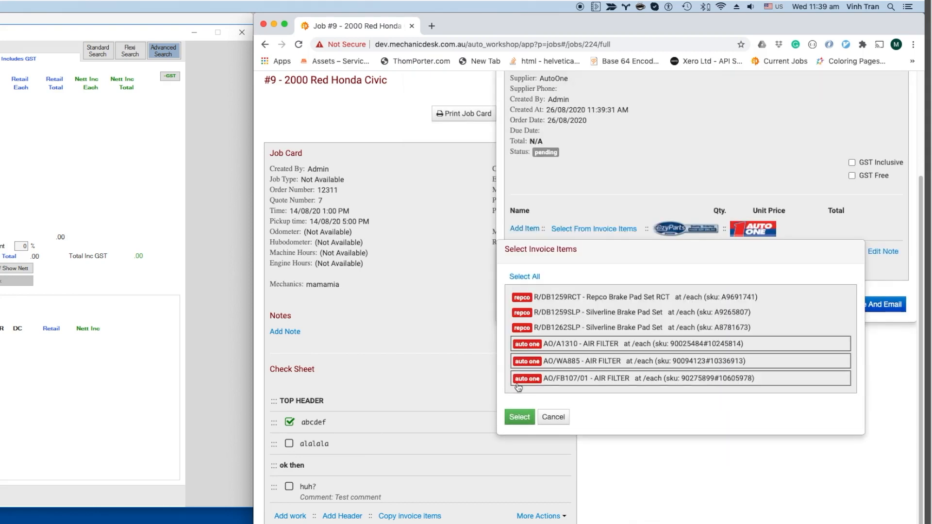
pyautogui.click(519, 416)
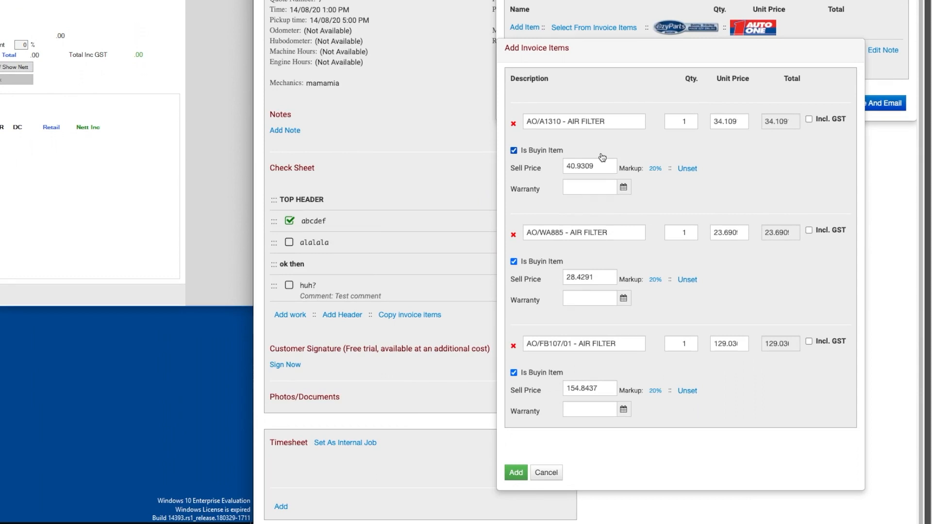
pyautogui.click(546, 472)
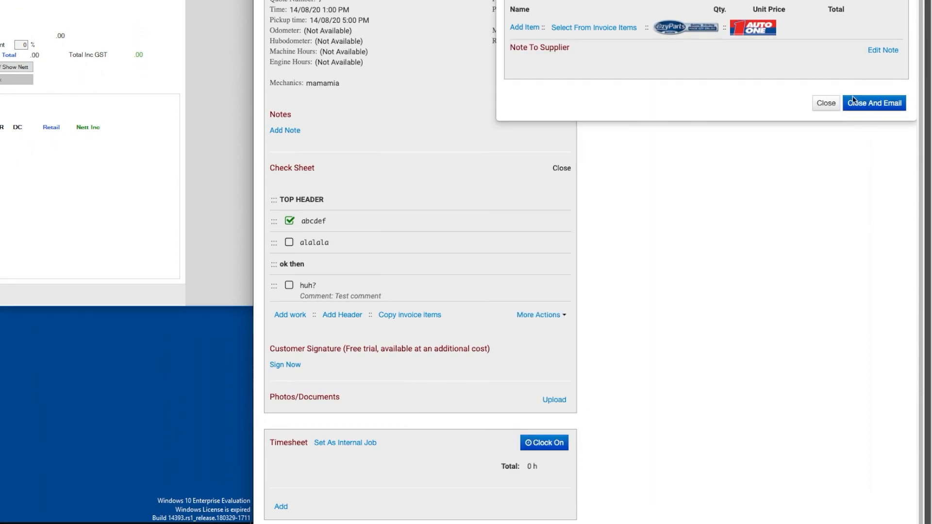
# Close the purchase order without emailing it and open quote #7 for the 2000 Red Honda Civic
pyautogui.scroll(2, 853, 95)
pyautogui.click(826, 124)
pyautogui.scroll(10, 597, 416)
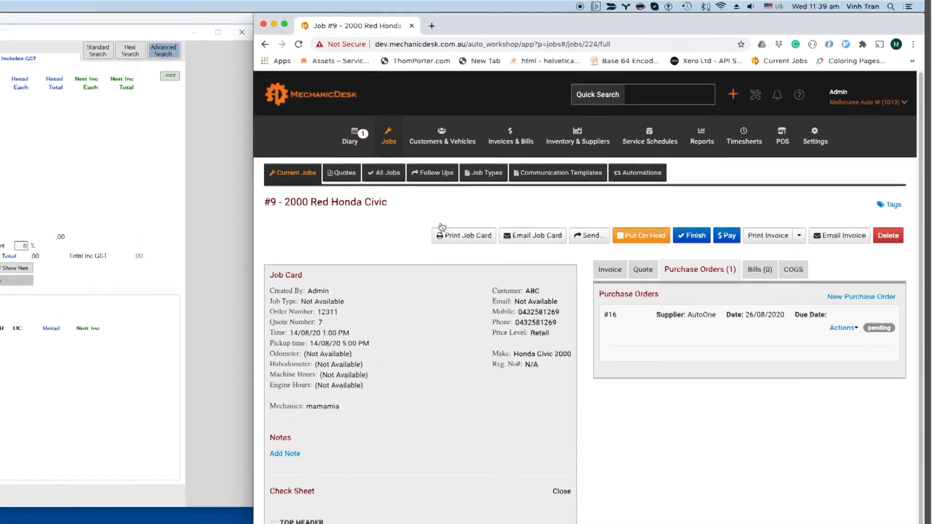
pyautogui.click(343, 180)
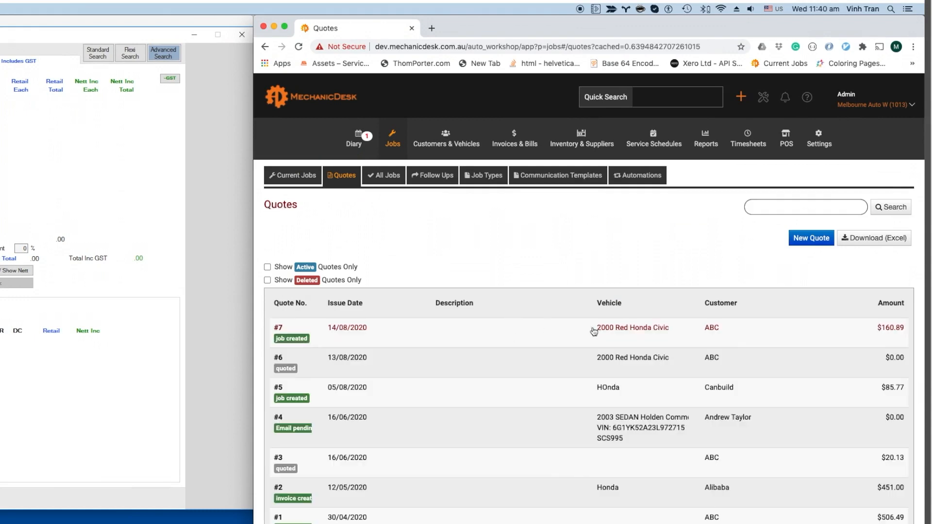
pyautogui.click(467, 333)
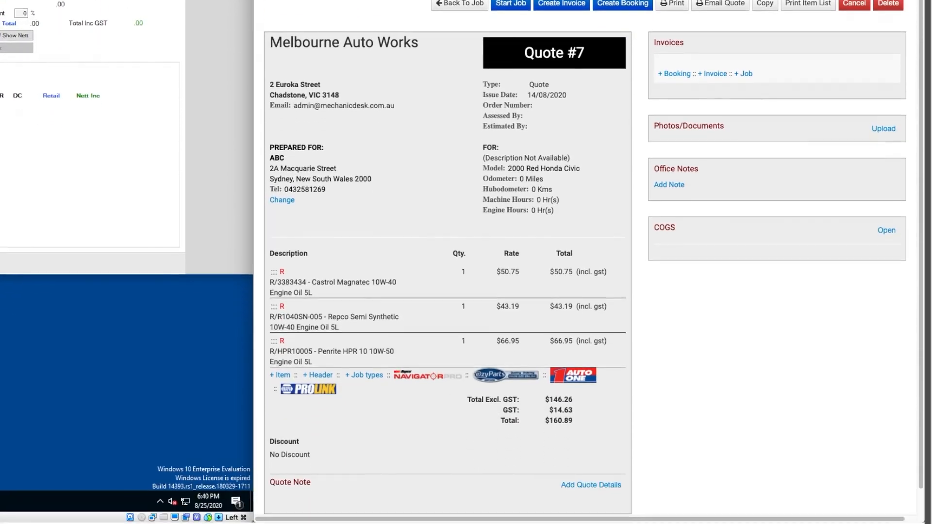
# Send an Auto One parts request from the quote and view the received request in Oscar
pyautogui.click(580, 356)
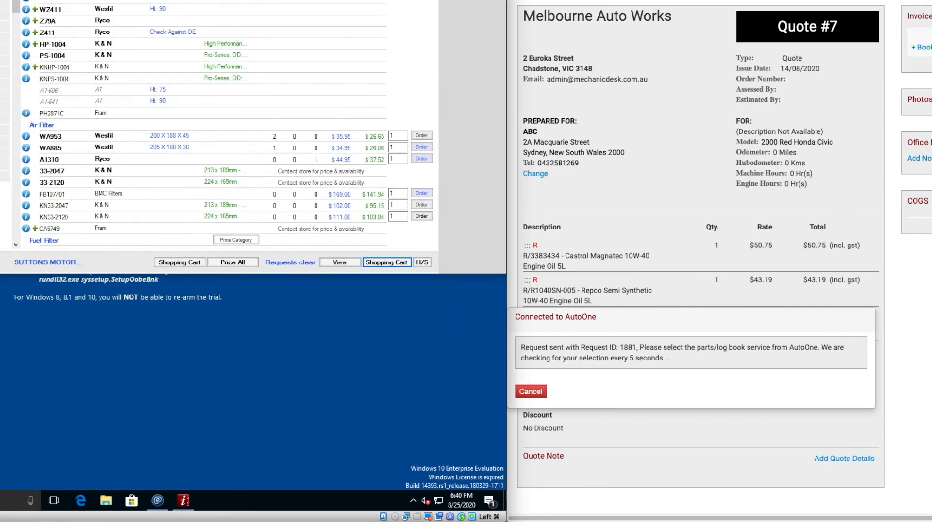
pyautogui.click(303, 268)
pyautogui.click(341, 263)
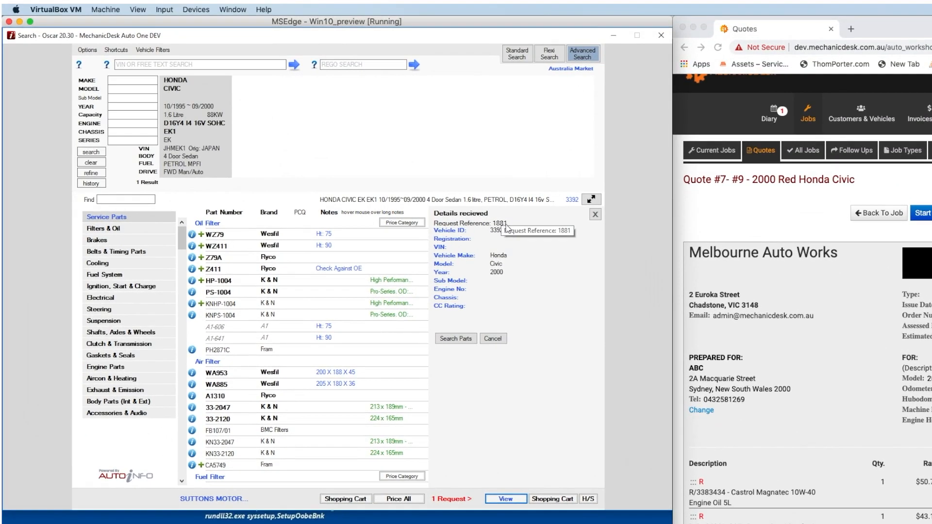
# Search parts for the received request, price the rear brake pads, and put SDB1163 and DB1163K in the shopping cart
pyautogui.click(455, 340)
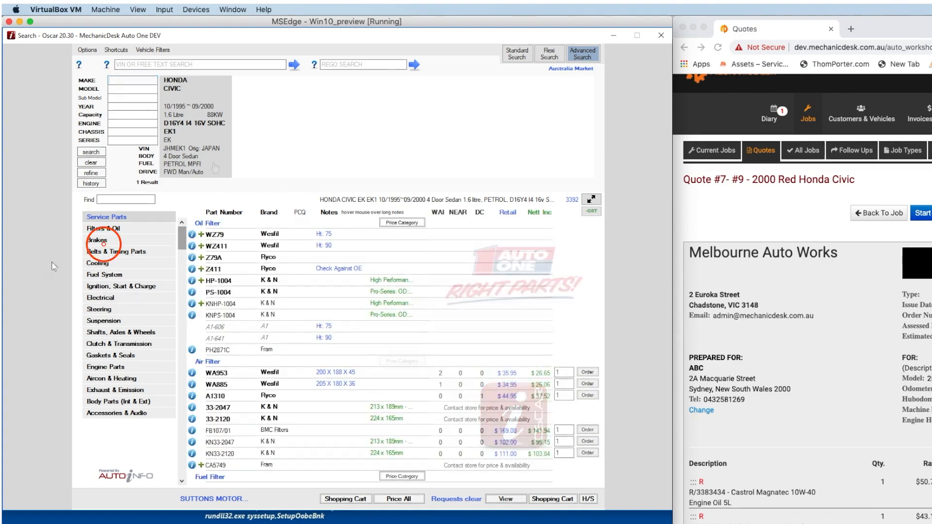
pyautogui.click(103, 241)
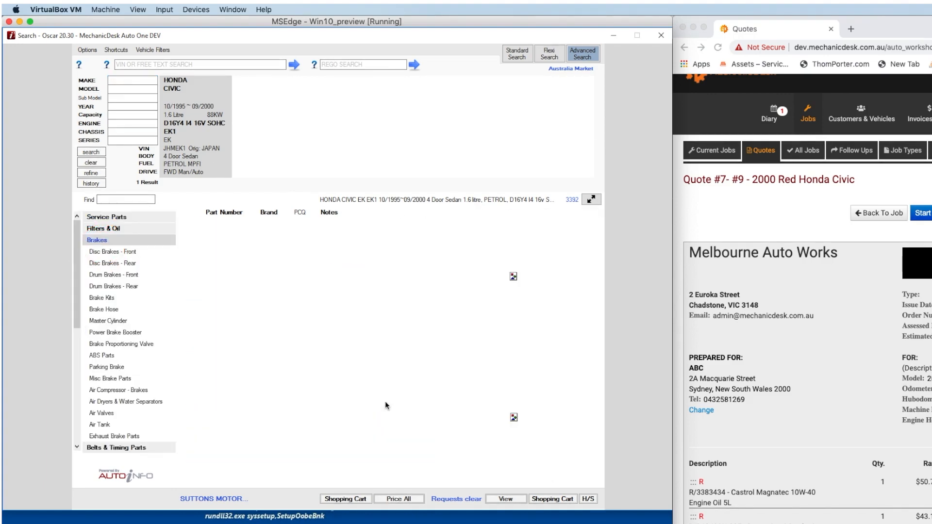
pyautogui.click(127, 265)
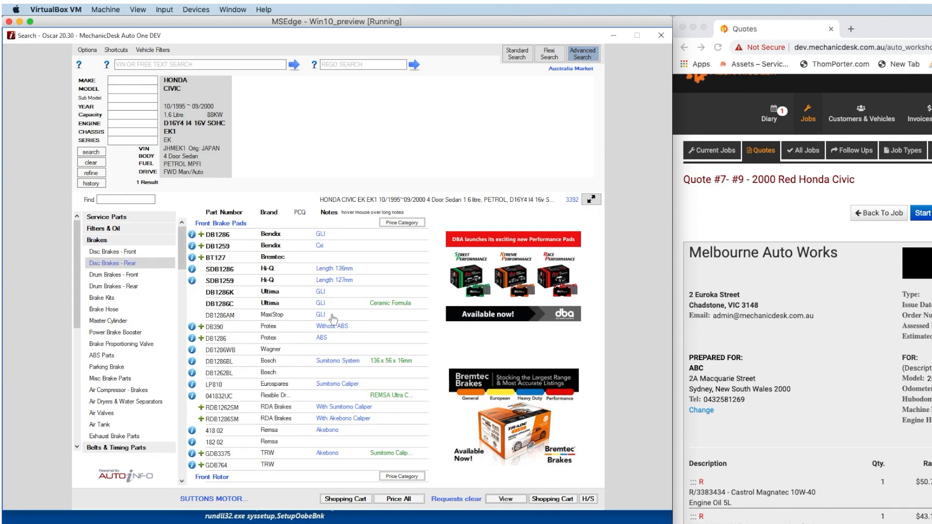
pyautogui.click(398, 224)
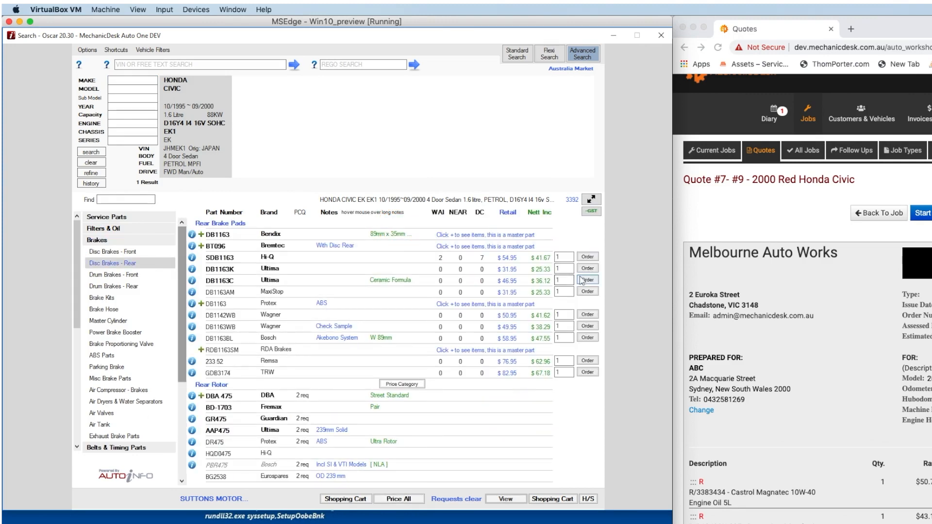
pyautogui.click(553, 502)
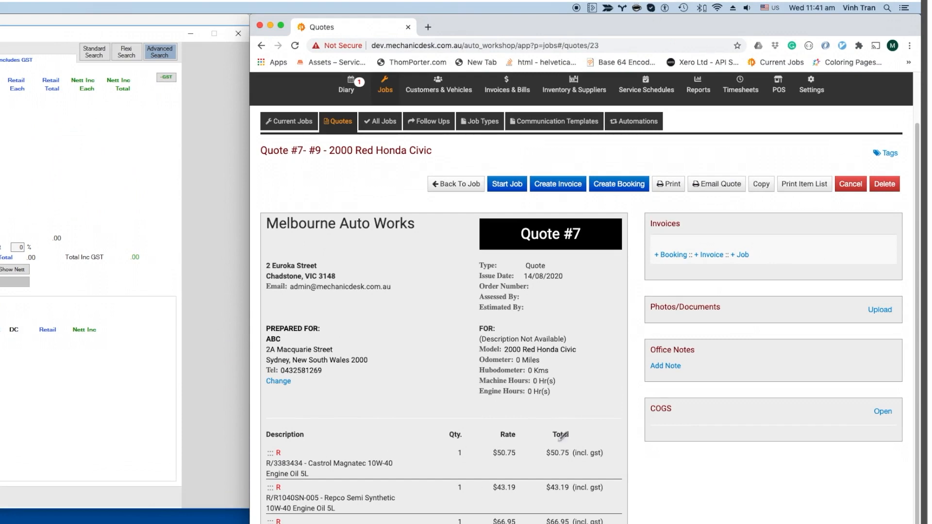
# In MechanicDesk, create a new purchase order with #7 AutoOne as the supplier
pyautogui.scroll(2, 683, 182)
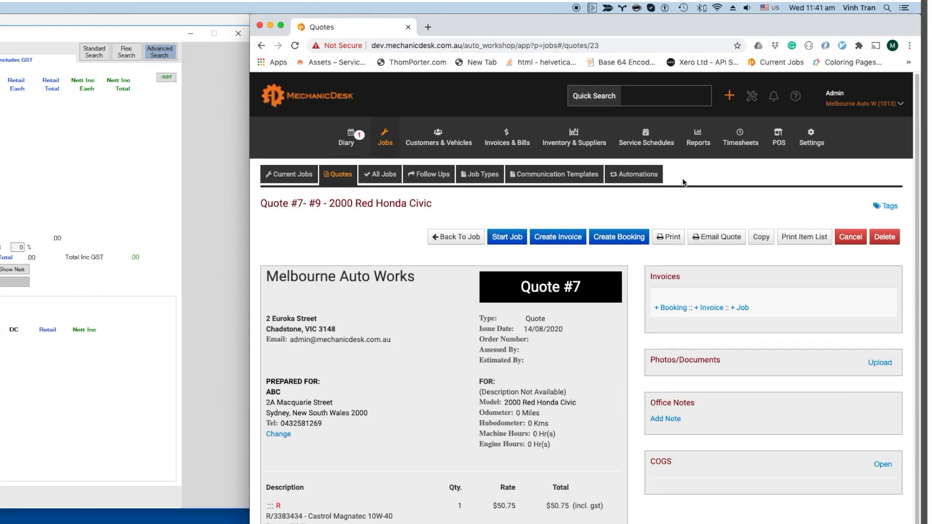
pyautogui.click(731, 96)
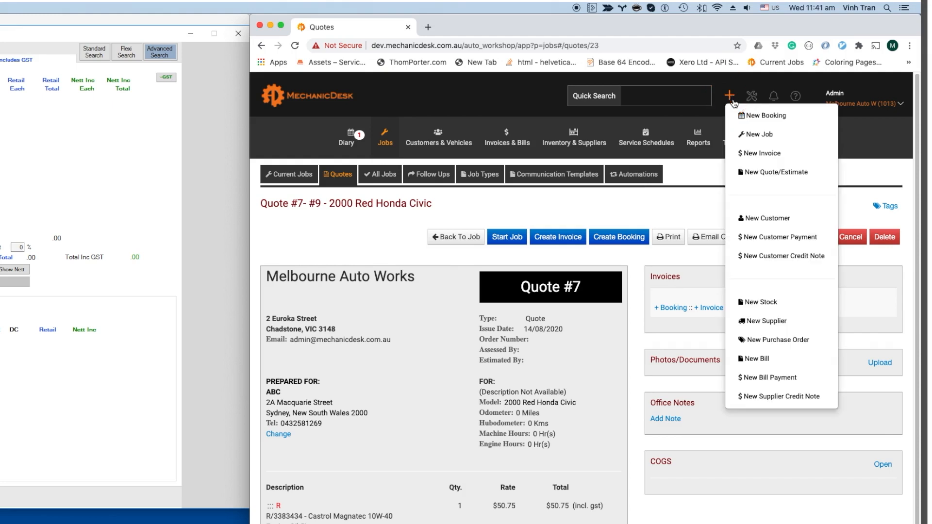
pyautogui.click(764, 346)
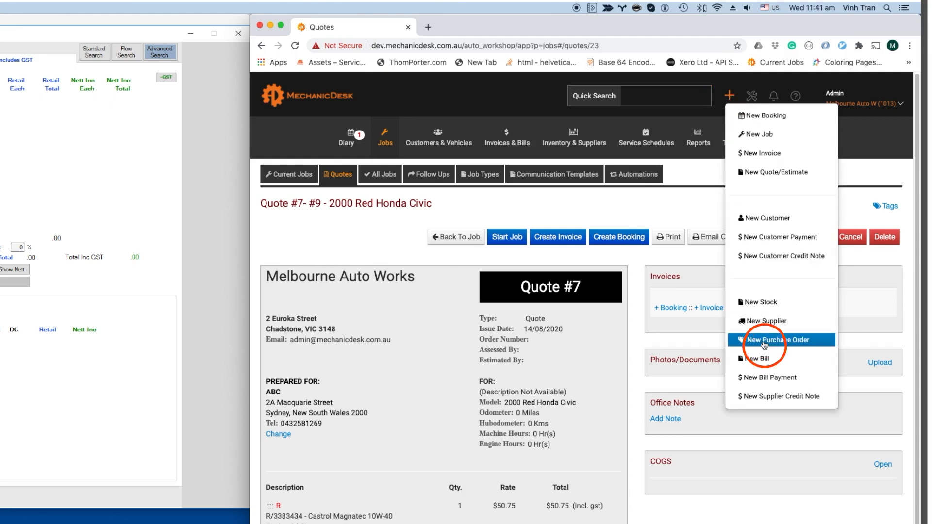
pyautogui.click(415, 244)
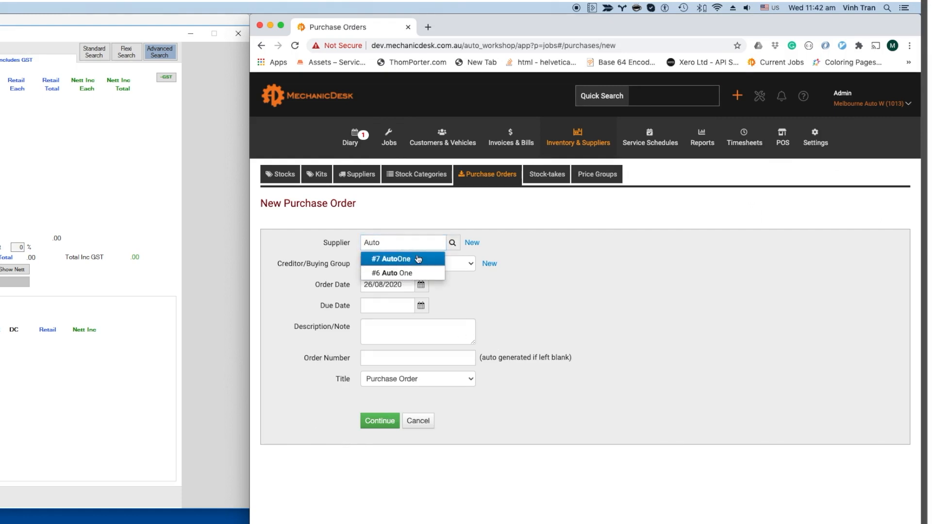
pyautogui.click(419, 259)
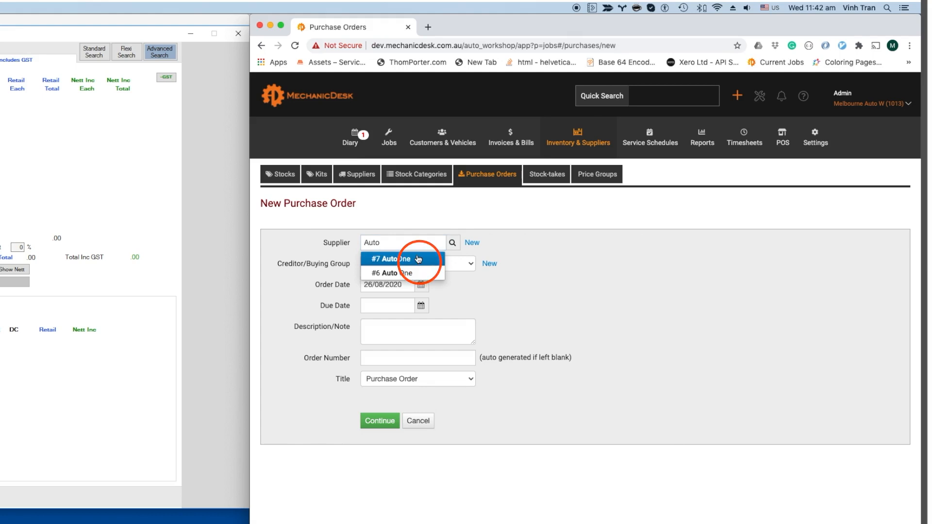
pyautogui.click(381, 421)
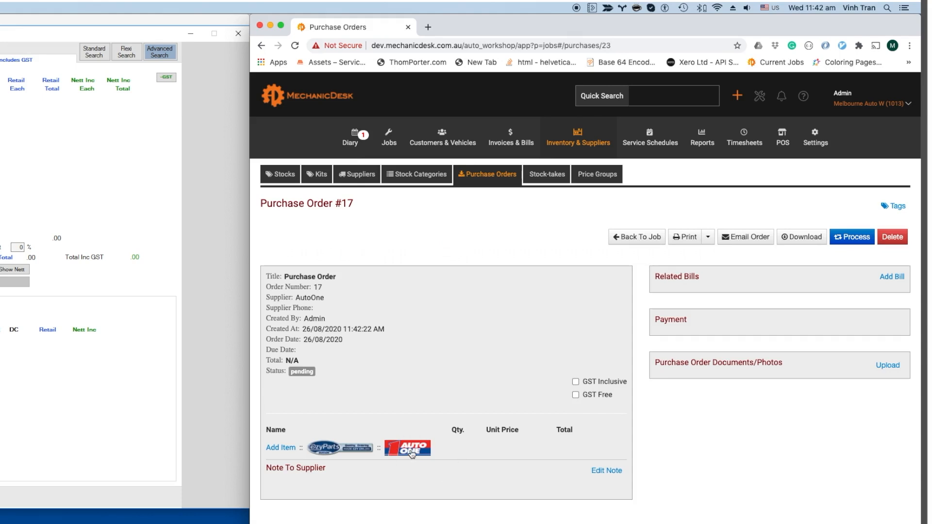
# Send an Auto One parts request from the new purchase order and view the received request in Oscar
pyautogui.click(411, 452)
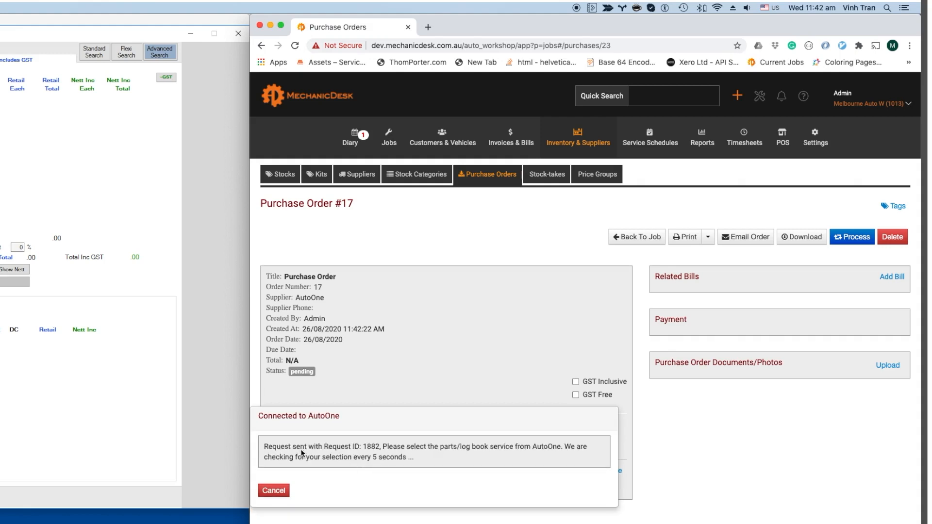
pyautogui.click(82, 454)
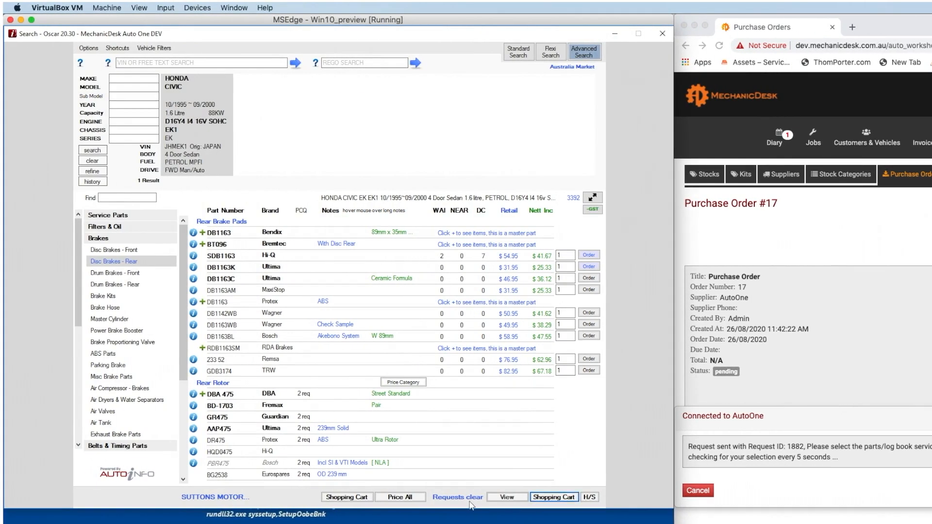
pyautogui.click(462, 499)
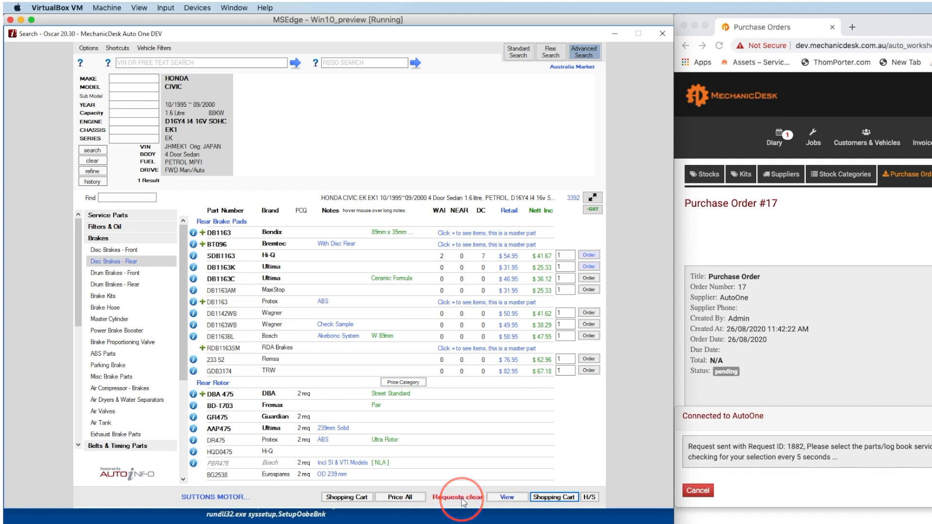
pyautogui.click(497, 498)
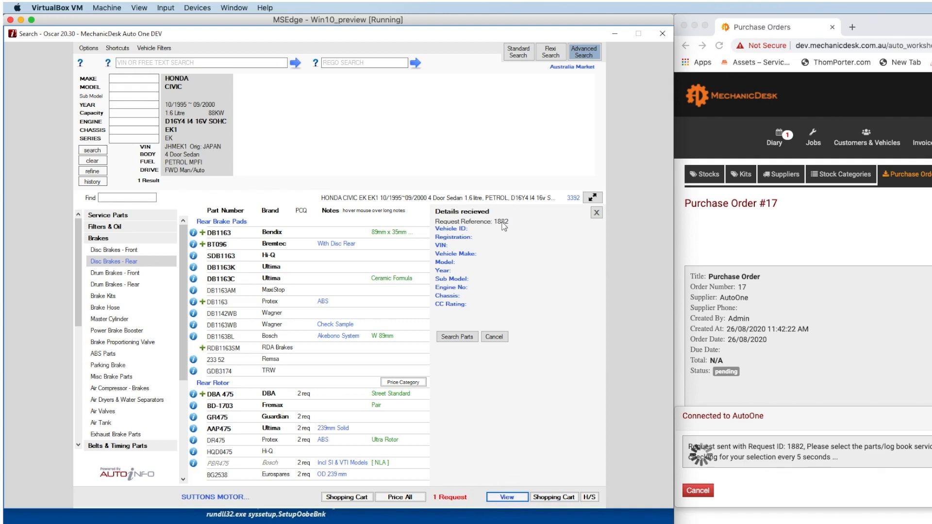
# Accept the request and put rear brake pads DB1163C, DB1163AM, DB1142WB, DB1163WB and DB1163BL in the shopping cart
pyautogui.click(456, 337)
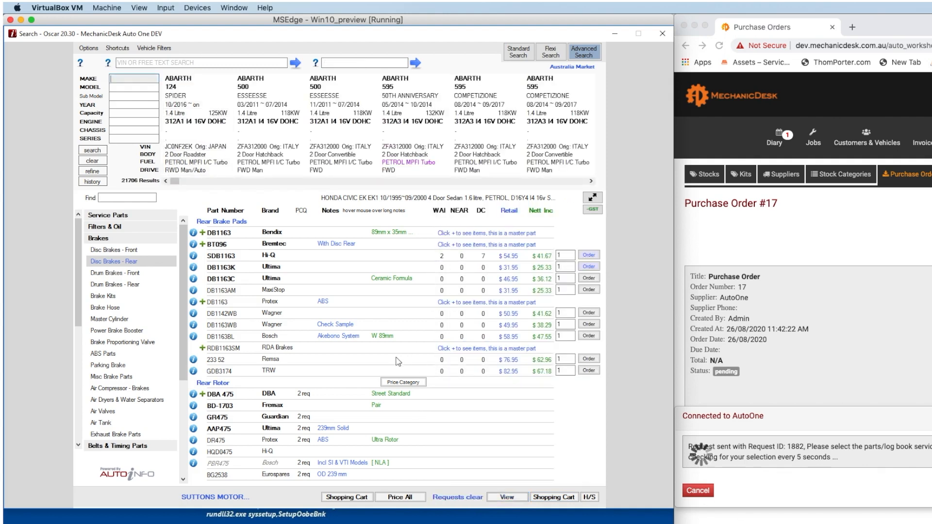
pyautogui.click(110, 296)
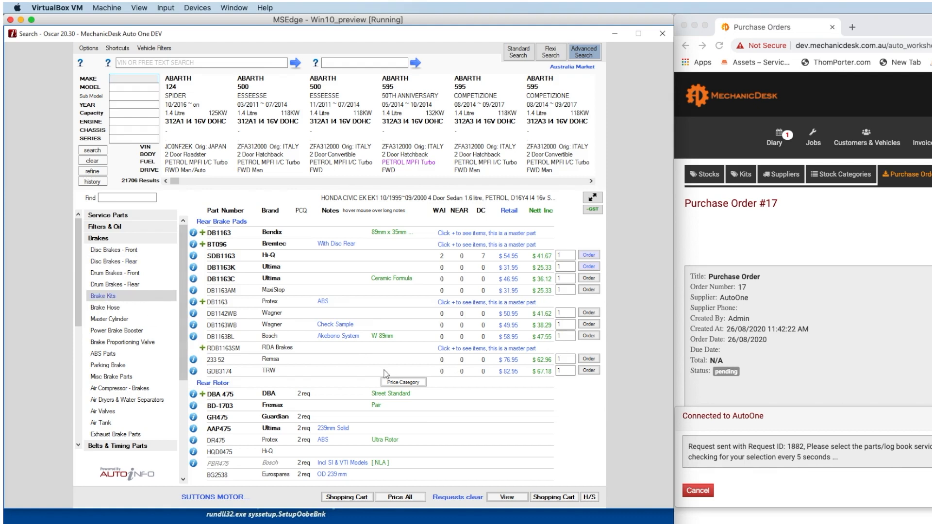
pyautogui.click(113, 308)
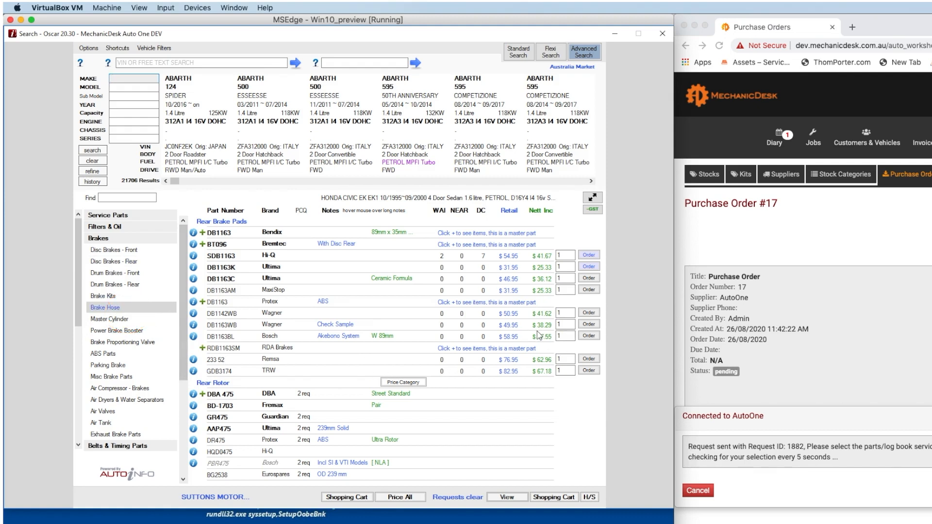
pyautogui.click(557, 498)
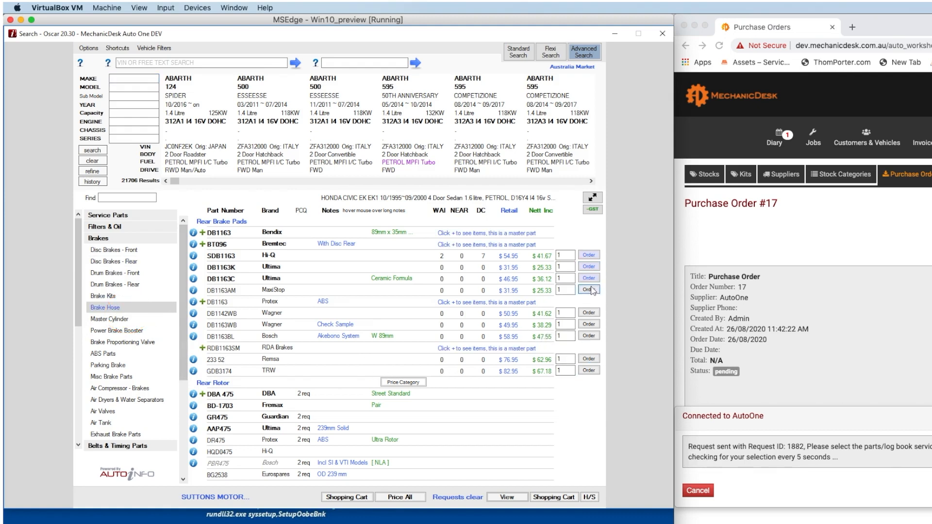
pyautogui.click(557, 498)
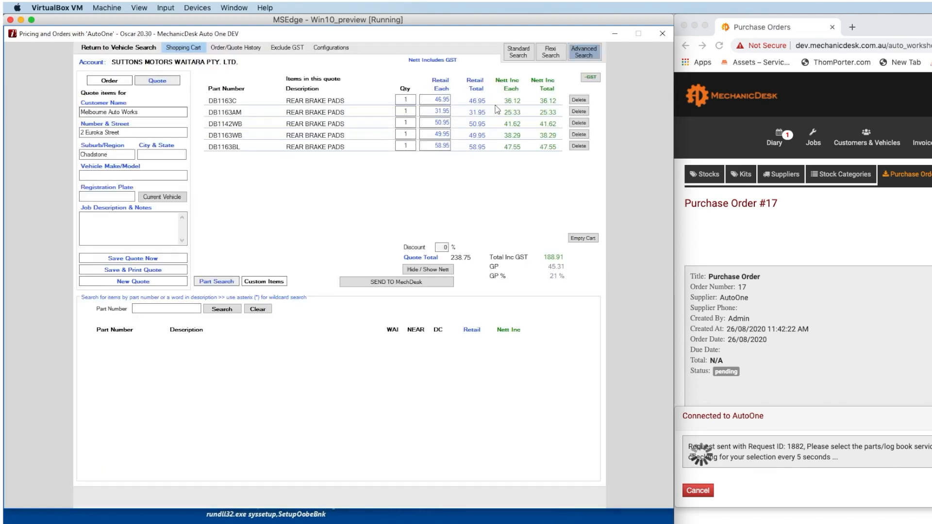
# Delete DB1163C from the shopping cart and send the remaining brake pads to MechDesk
pyautogui.click(579, 100)
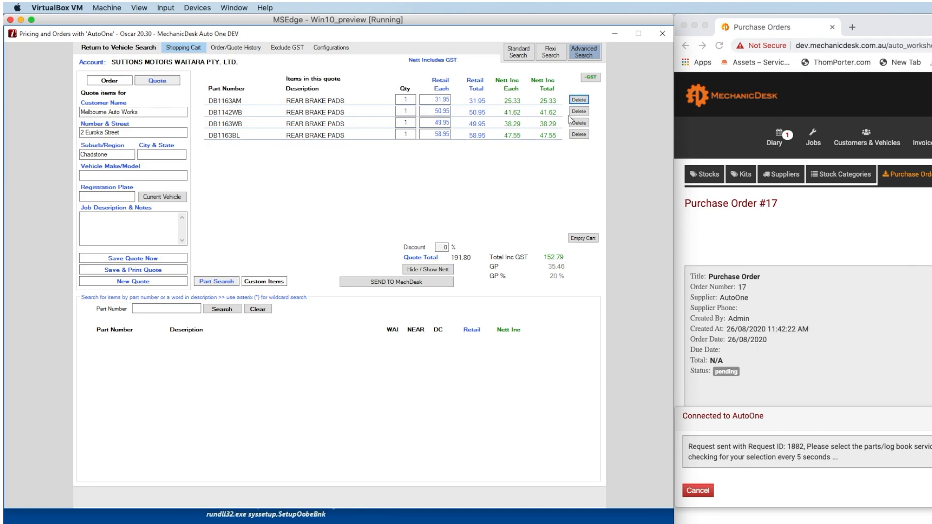
pyautogui.click(393, 282)
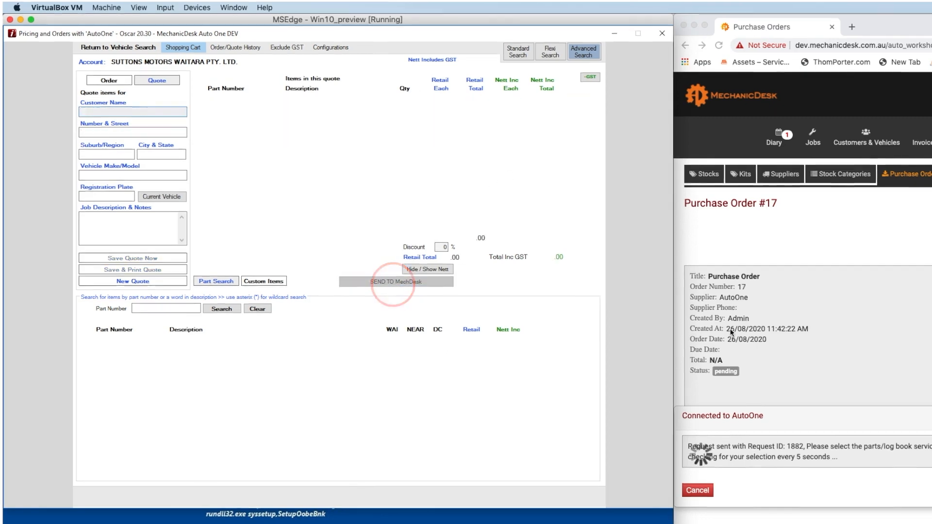